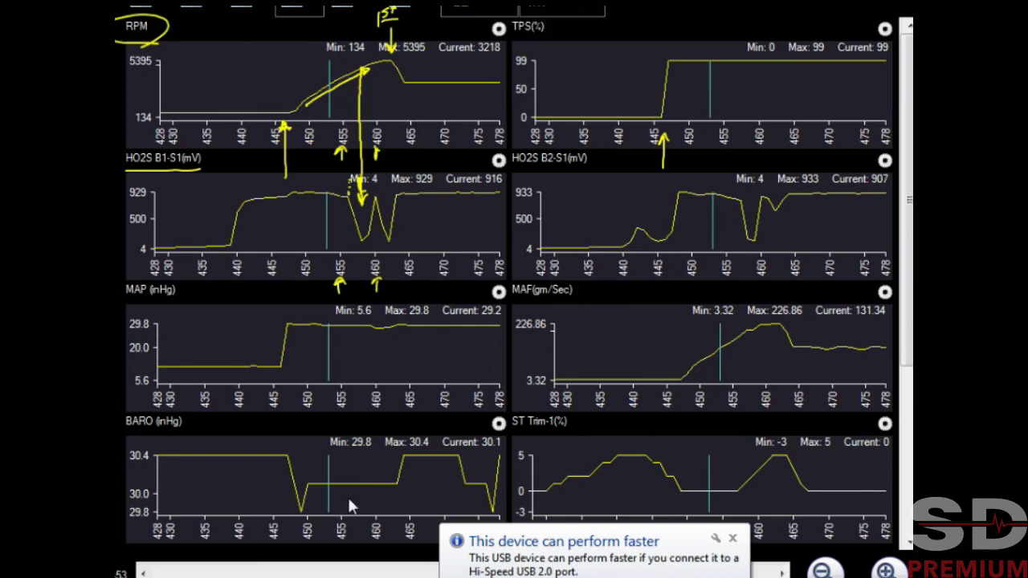
Erase the pen marks across the RPM and HO2S B1-S1 graphs and dismiss the USB device notification.
{"action": "mouse_move", "coordinate": [361, 161]}
{"action": "left_mouse_down"}
{"action": "mouse_move", "coordinate": [353, 128]}
{"action": "mouse_move", "coordinate": [265, 137]}
{"action": "mouse_move", "coordinate": [359, 137]}
{"action": "left_mouse_up"}
{"action": "left_click_drag", "start_coordinate": [376, 275], "coordinate": [376, 289]}
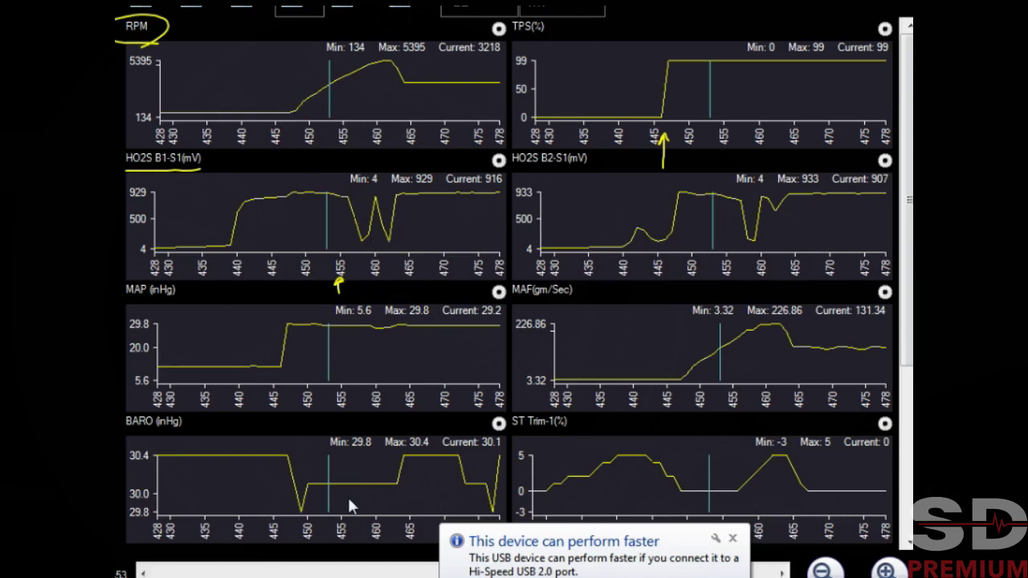
{"action": "left_click", "coordinate": [733, 538]}
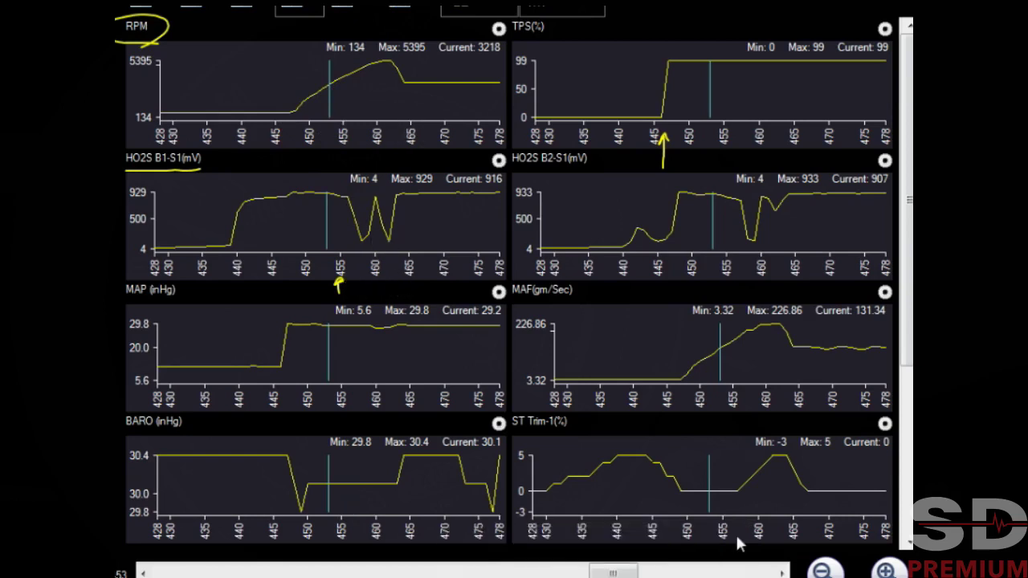
Annotate the RPM graph with an arrow at the plateau after the shift, a mark at the peak and a circle around the 5395 maximum.
{"action": "mouse_move", "coordinate": [435, 93]}
{"action": "left_mouse_down"}
{"action": "mouse_move", "coordinate": [433, 122]}
{"action": "mouse_move", "coordinate": [441, 104]}
{"action": "left_mouse_up"}
{"action": "mouse_move", "coordinate": [392, 45]}
{"action": "left_mouse_down"}
{"action": "mouse_move", "coordinate": [374, 50]}
{"action": "mouse_move", "coordinate": [379, 58]}
{"action": "left_mouse_up"}
{"action": "mouse_move", "coordinate": [157, 38]}
{"action": "left_mouse_down"}
{"action": "mouse_move", "coordinate": [152, 78]}
{"action": "mouse_move", "coordinate": [140, 88]}
{"action": "left_mouse_up"}
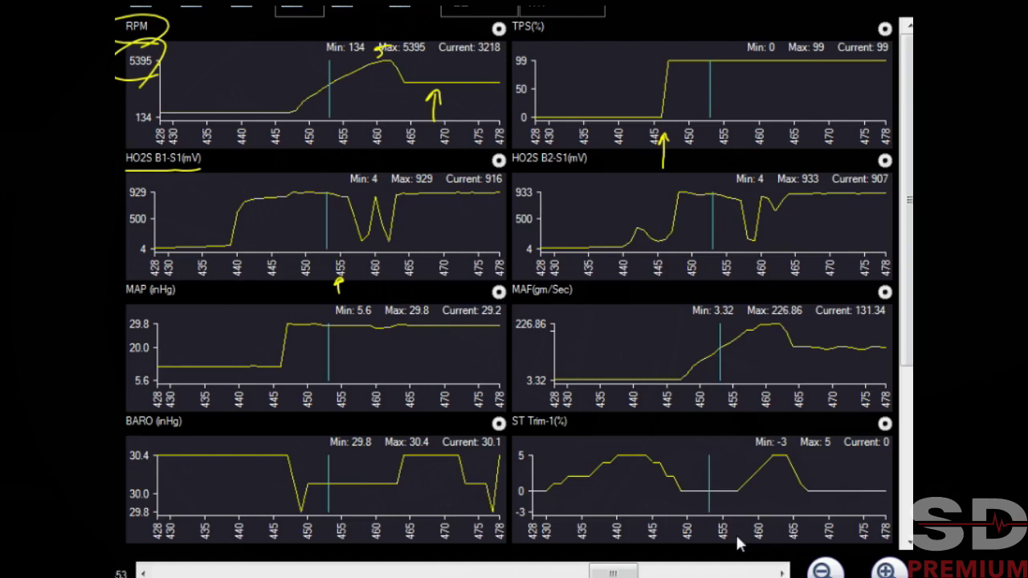
Move the graph cursor through the HO2S B1-S1 drop near frames 456 and 457, then on to frame 470, to compare sensor readings.
{"action": "mouse_move", "coordinate": [333, 94]}
{"action": "left_mouse_down"}
{"action": "mouse_move", "coordinate": [466, 97]}
{"action": "mouse_move", "coordinate": [357, 90]}
{"action": "left_mouse_up"}
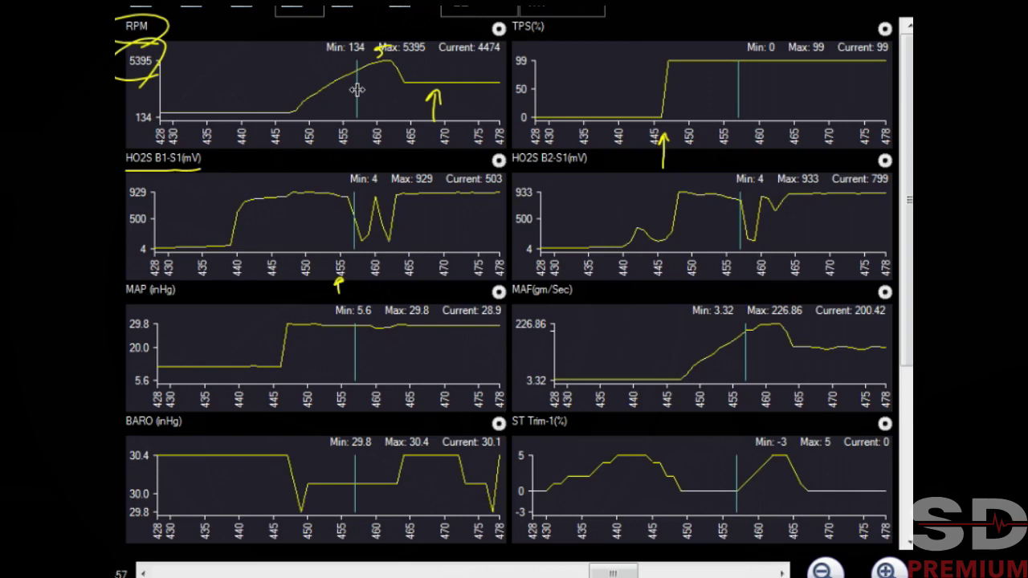
{"action": "mouse_move", "coordinate": [354, 101]}
{"action": "left_mouse_down"}
{"action": "mouse_move", "coordinate": [338, 103]}
{"action": "mouse_move", "coordinate": [351, 104]}
{"action": "left_mouse_up"}
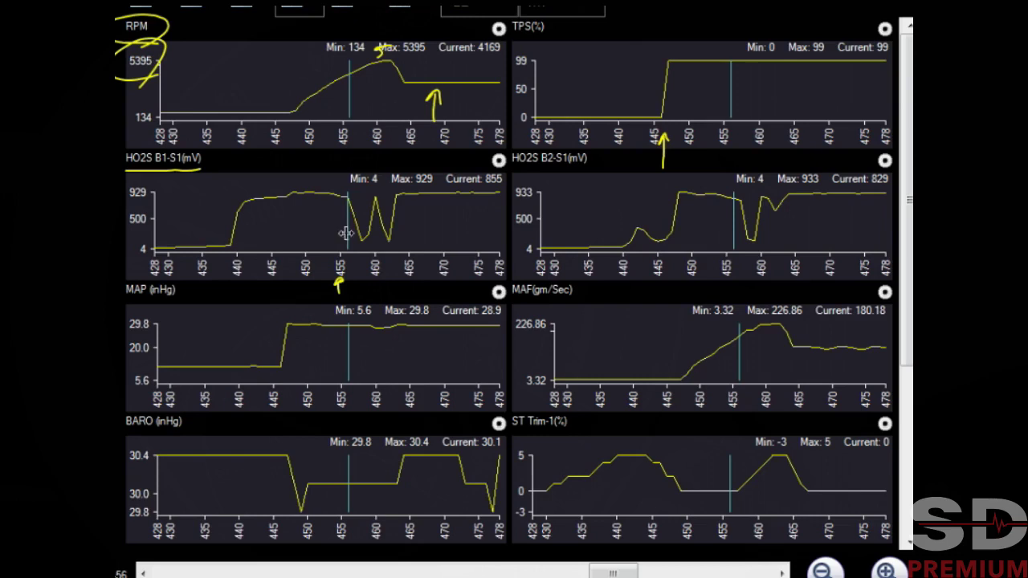
{"action": "left_click_drag", "start_coordinate": [349, 230], "coordinate": [361, 235]}
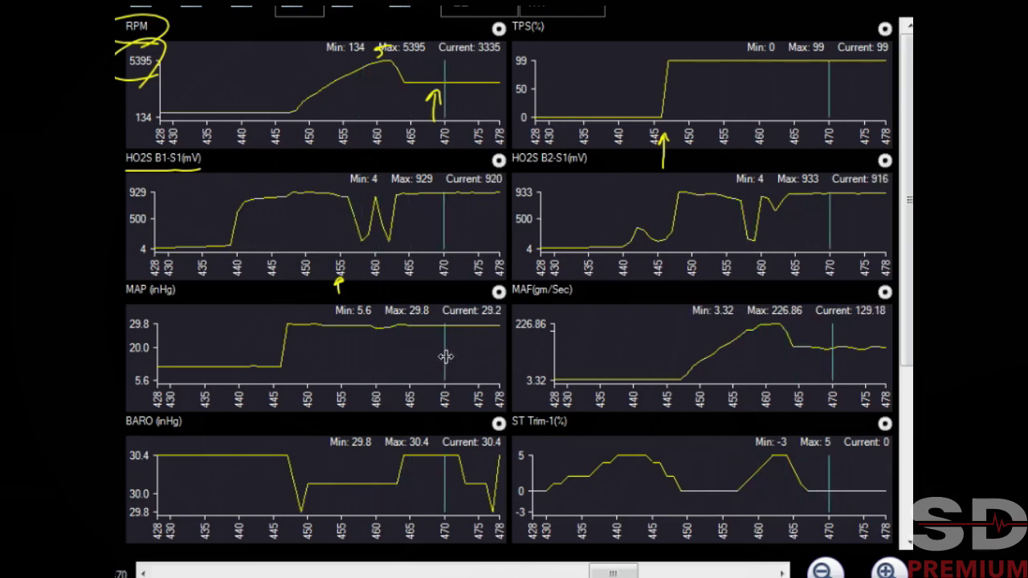
Erase the arrow and peak mark on the RPM graph and the arrows on the HO2S B1-S1 and TPS graphs.
{"action": "left_click", "coordinate": [433, 101]}
{"action": "left_click", "coordinate": [378, 52]}
{"action": "left_click", "coordinate": [339, 286]}
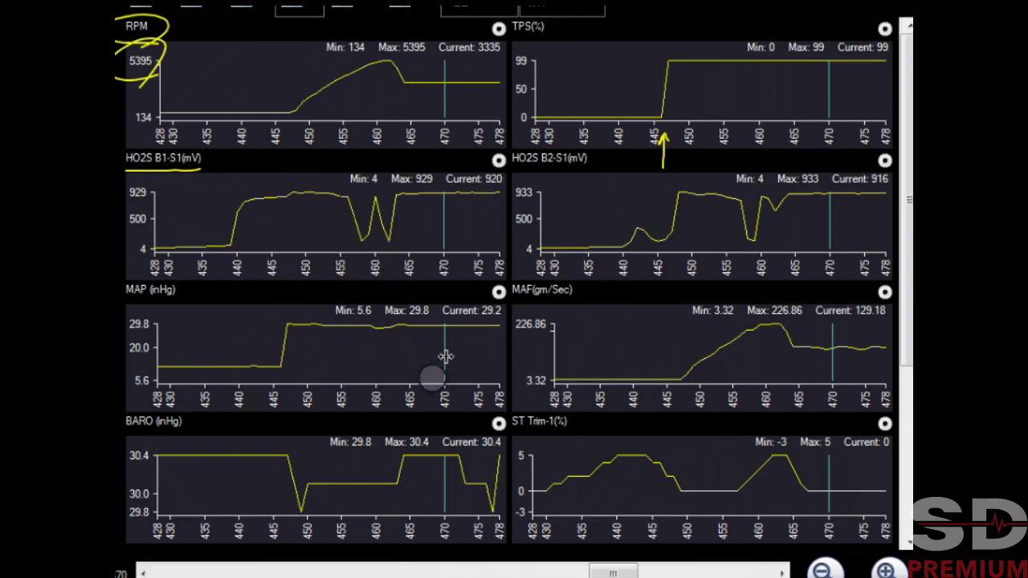
{"action": "left_click", "coordinate": [667, 145]}
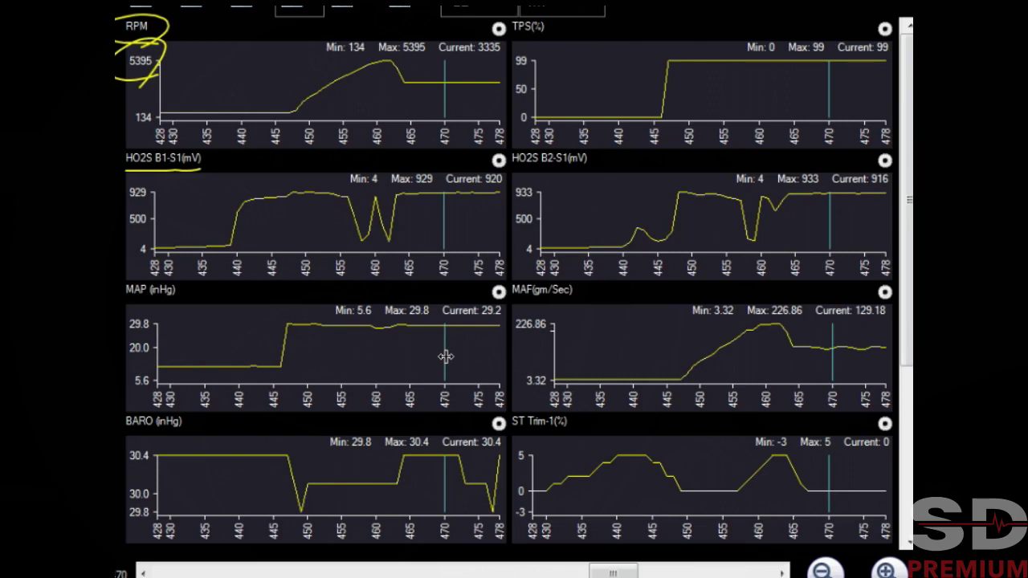
Handwrite "Rich" beneath the high plateaus of the HO2S B1-S1 and B2-S1 graphs.
{"action": "left_click_drag", "start_coordinate": [418, 201], "coordinate": [461, 212]}
{"action": "left_click_drag", "start_coordinate": [798, 206], "coordinate": [841, 217]}
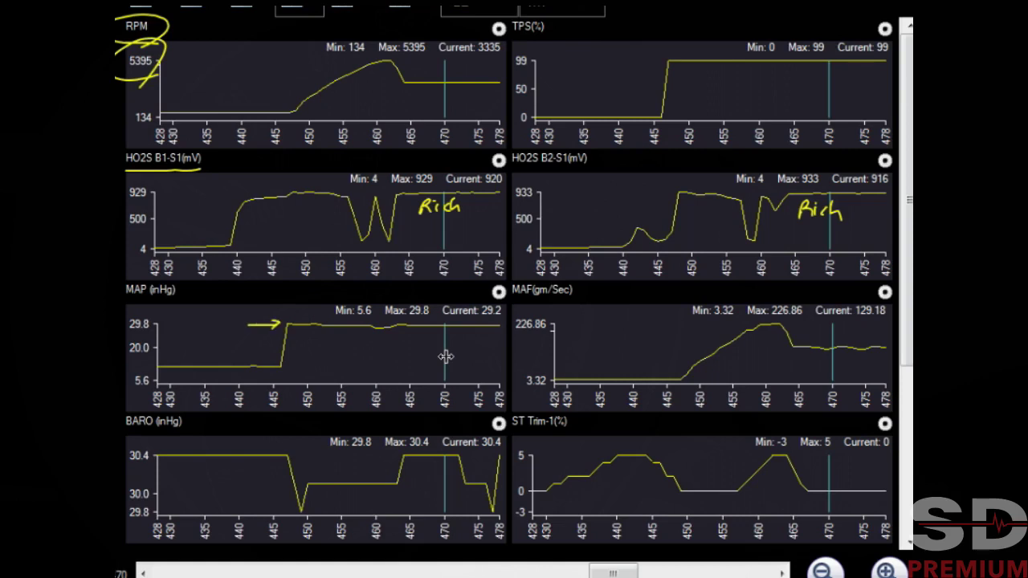
Read the MAP trace at frames 450, 455 and 458, and erase the pen line drawn over it.
{"action": "left_click_drag", "start_coordinate": [446, 357], "coordinate": [308, 364]}
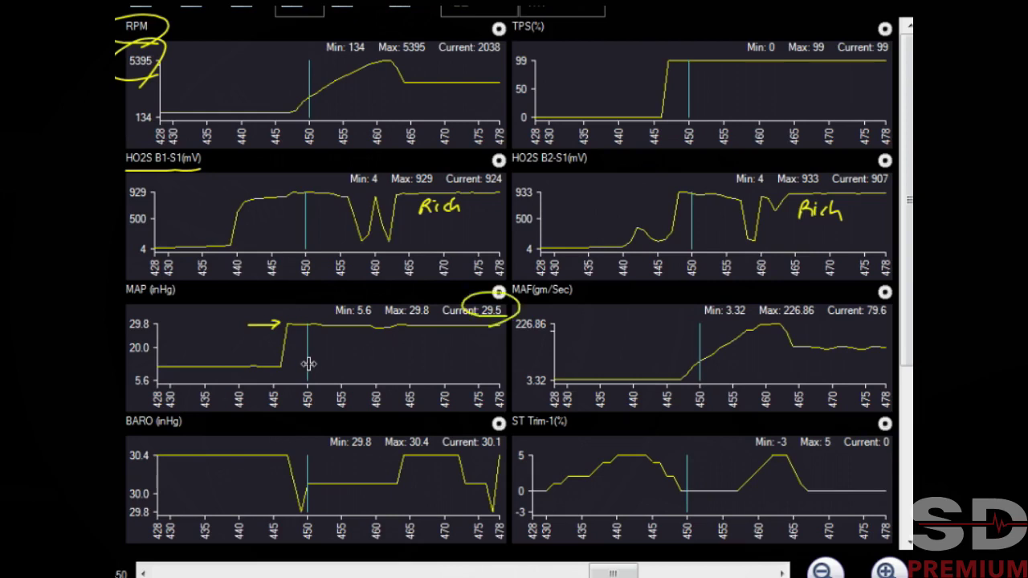
{"action": "left_click_drag", "start_coordinate": [309, 364], "coordinate": [341, 361]}
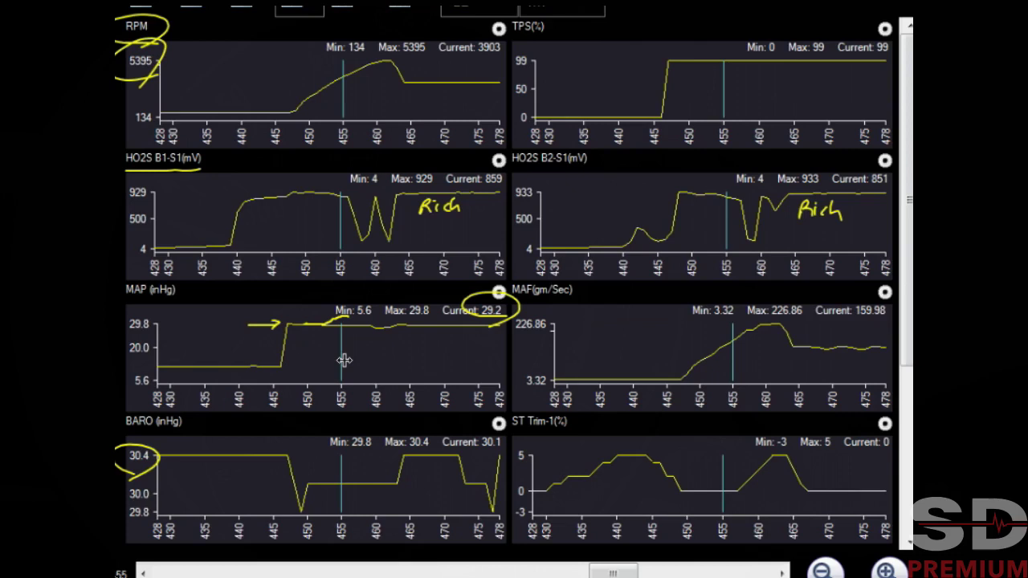
{"action": "mouse_move", "coordinate": [342, 319]}
{"action": "left_mouse_down"}
{"action": "mouse_move", "coordinate": [298, 316]}
{"action": "mouse_move", "coordinate": [320, 320]}
{"action": "left_mouse_up"}
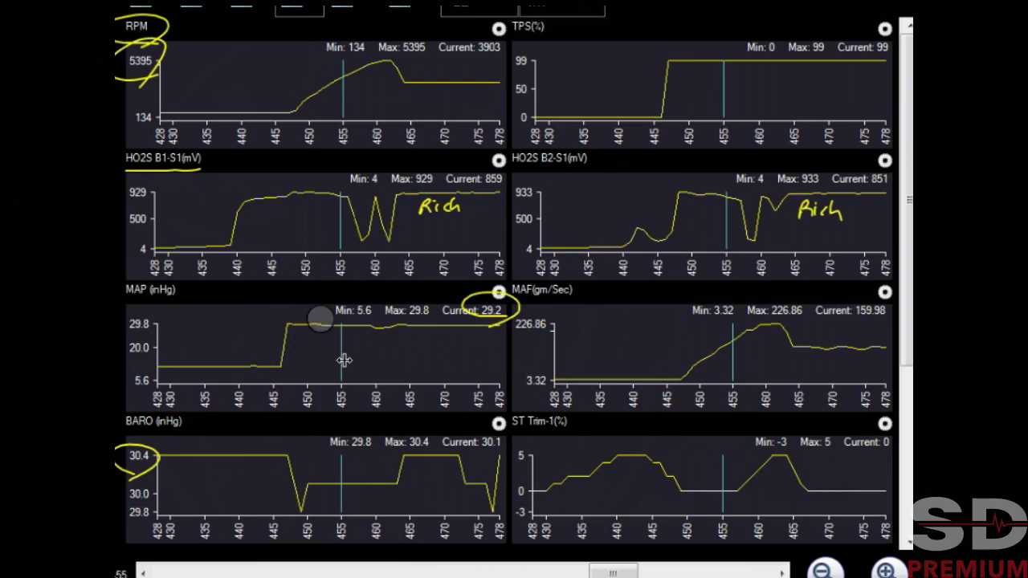
{"action": "mouse_move", "coordinate": [344, 361]}
{"action": "left_mouse_down"}
{"action": "mouse_move", "coordinate": [289, 365]}
{"action": "mouse_move", "coordinate": [363, 366]}
{"action": "left_mouse_up"}
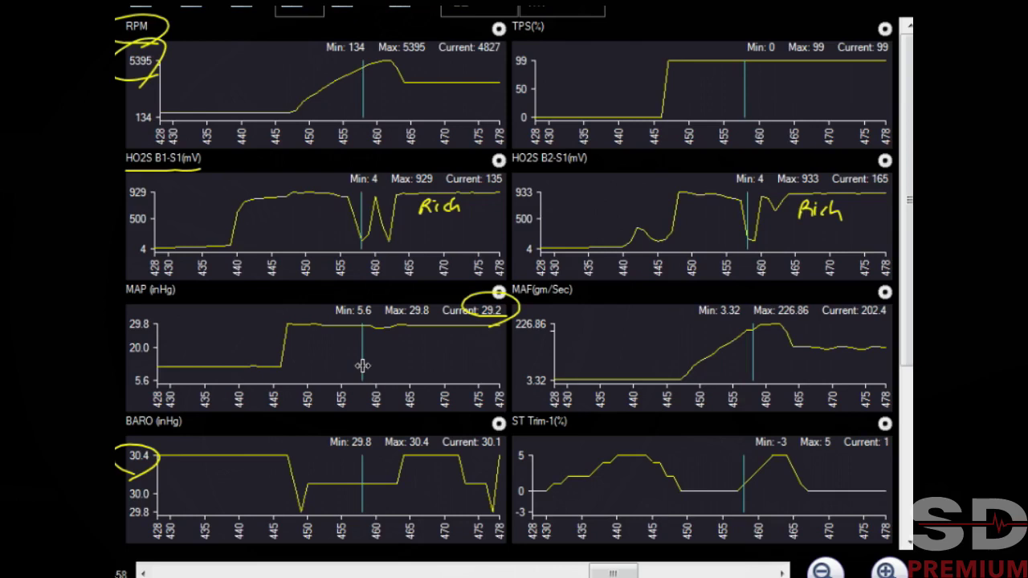
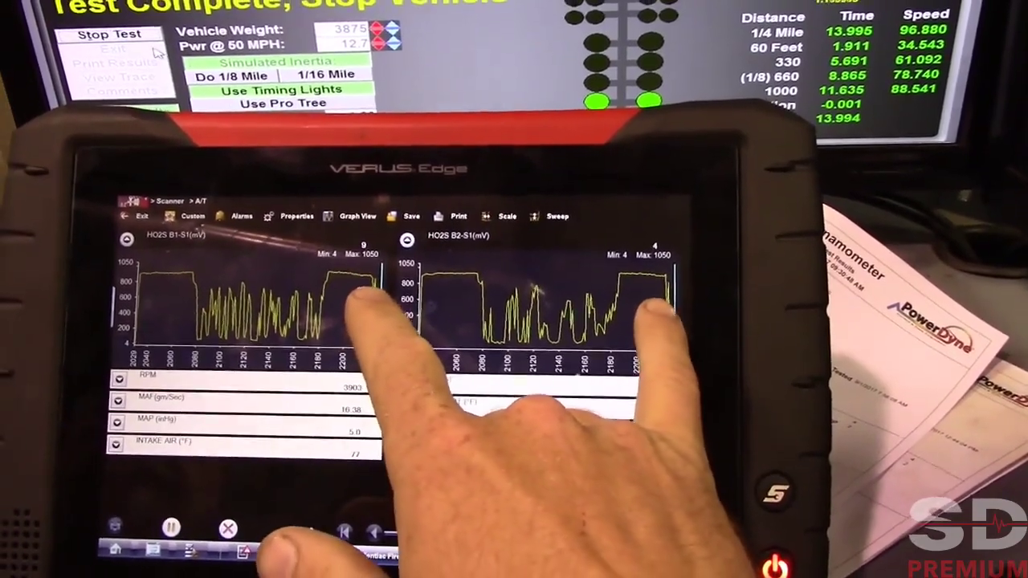
{"action": "left_click", "coordinate": [655, 321]}
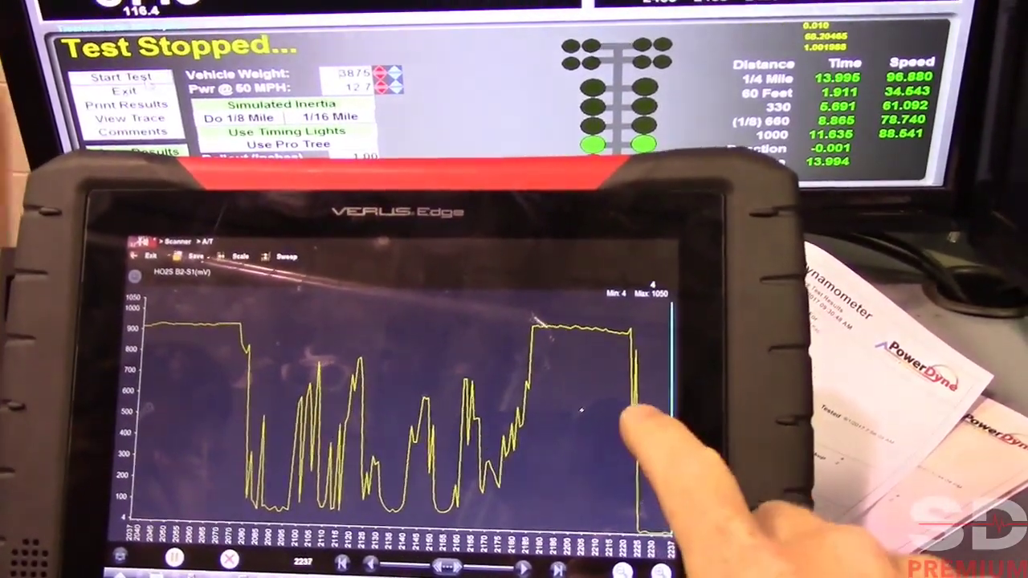
{"action": "left_click", "coordinate": [635, 397]}
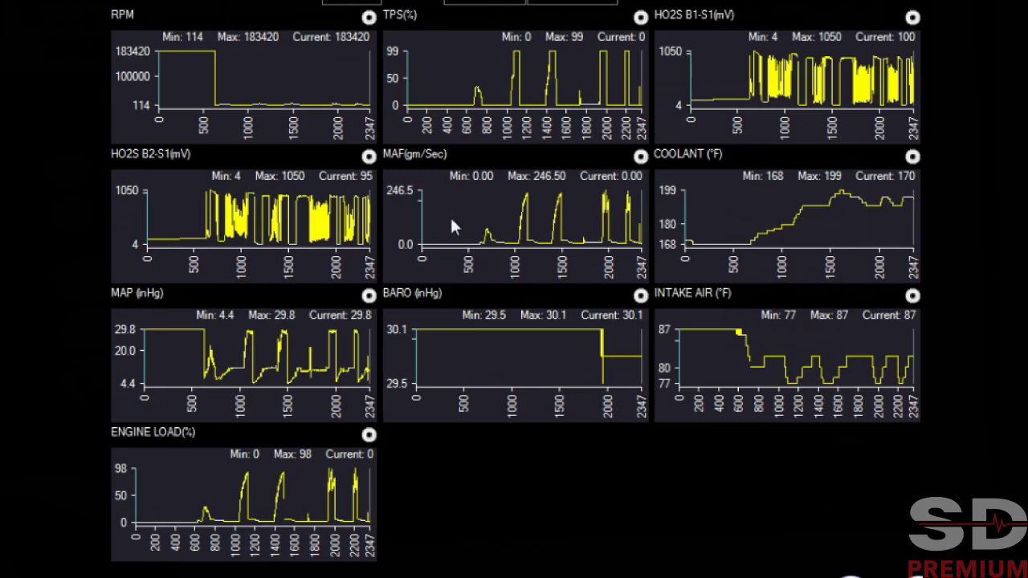
Place the cursor near frame 1475 in the second full-throttle pull and set the graph range to frames 1375 to 1575.
{"action": "left_click", "coordinate": [217, 74]}
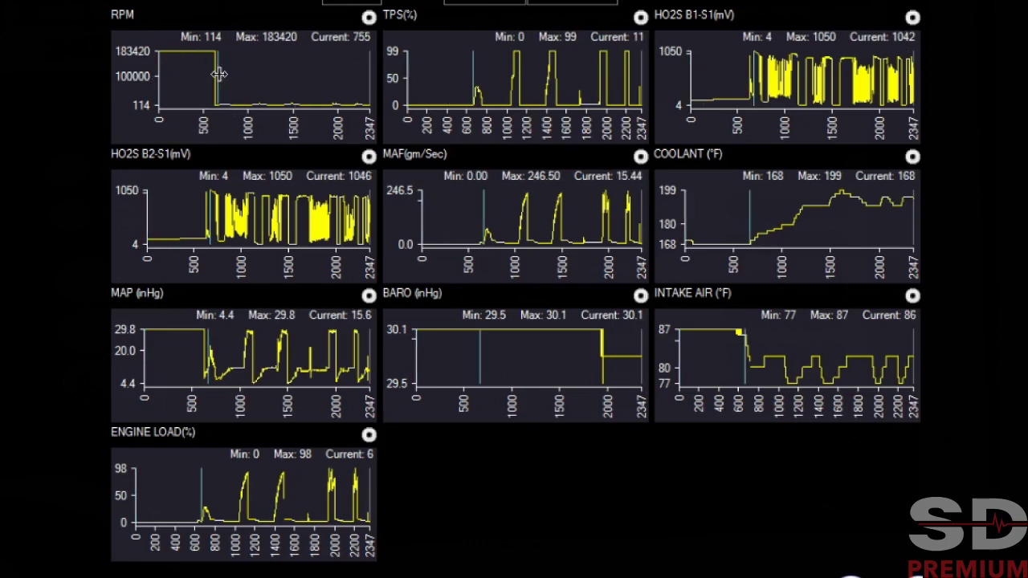
{"action": "left_click_drag", "start_coordinate": [219, 73], "coordinate": [292, 58]}
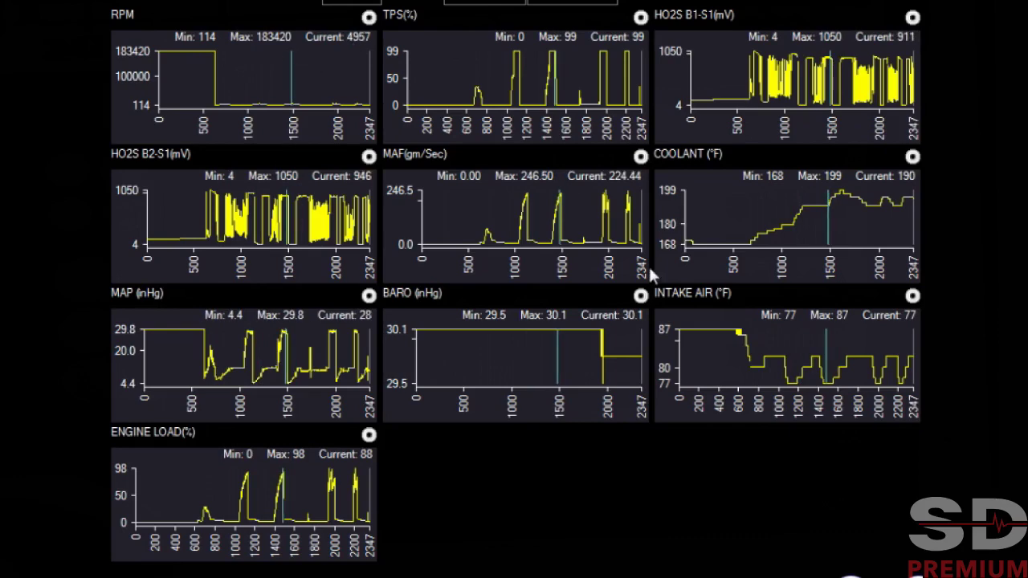
{"action": "scroll", "coordinate": [514, 217], "scroll_direction": "up", "scroll_amount": 2}
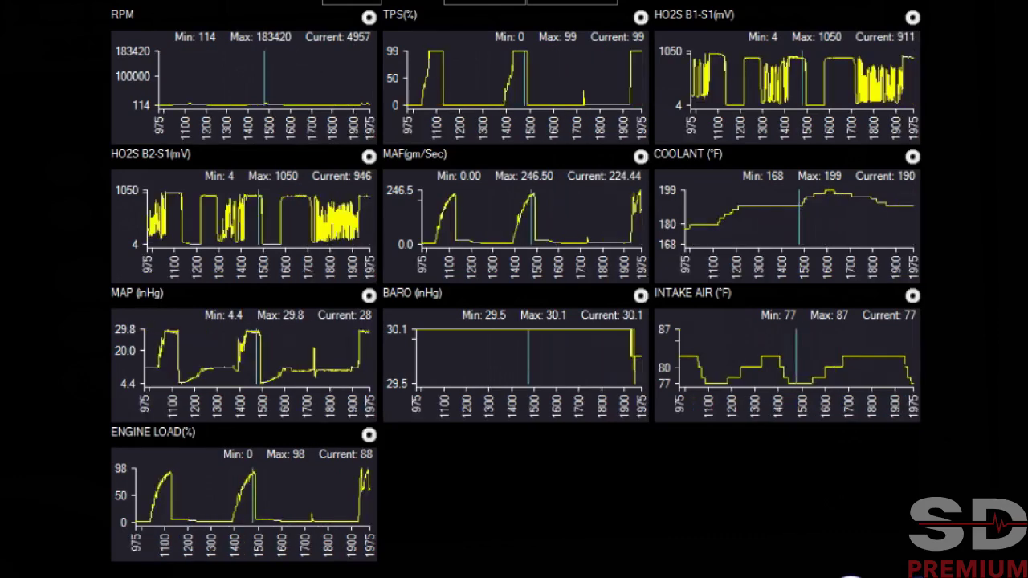
{"action": "scroll", "coordinate": [514, 217], "scroll_direction": "up", "scroll_amount": 3}
{"action": "scroll", "coordinate": [514, 217], "scroll_direction": "up", "scroll_amount": 1}
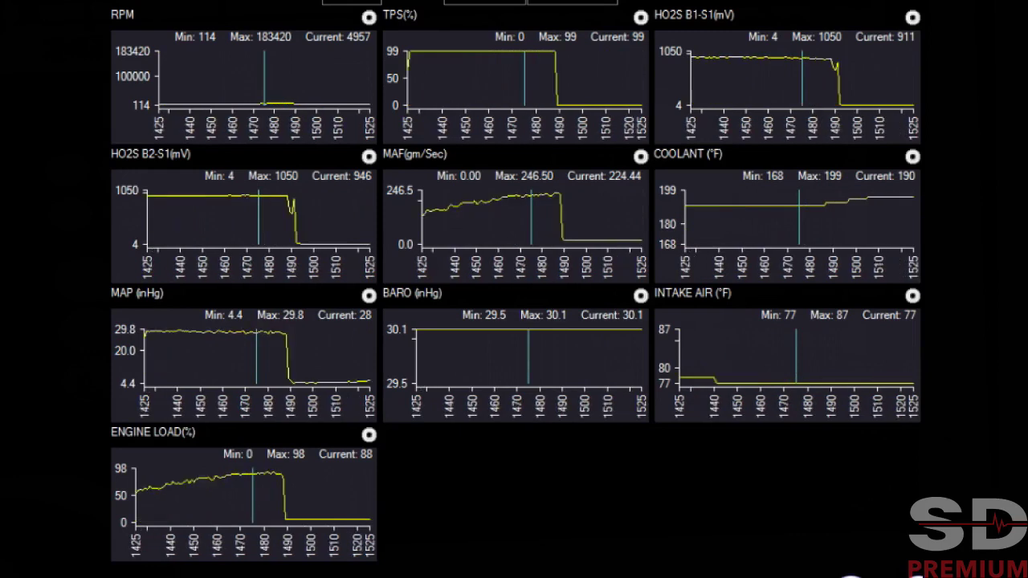
{"action": "scroll", "coordinate": [514, 217], "scroll_direction": "down", "scroll_amount": 1}
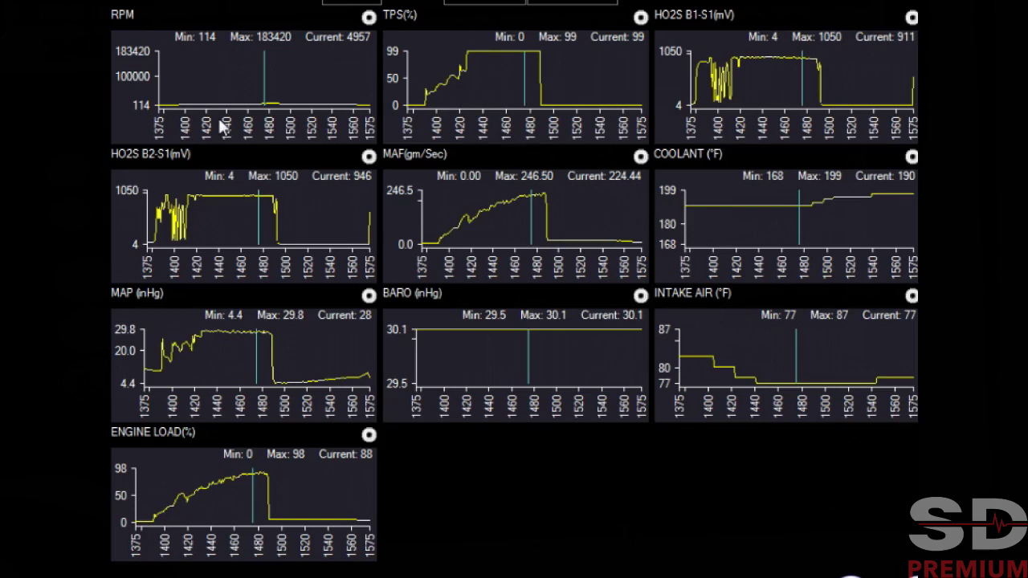
Compare RPM and oxygen sensor readings after throttle release, near peak RPM, at the start of full throttle and at the end of the pull.
{"action": "left_click", "coordinate": [309, 56]}
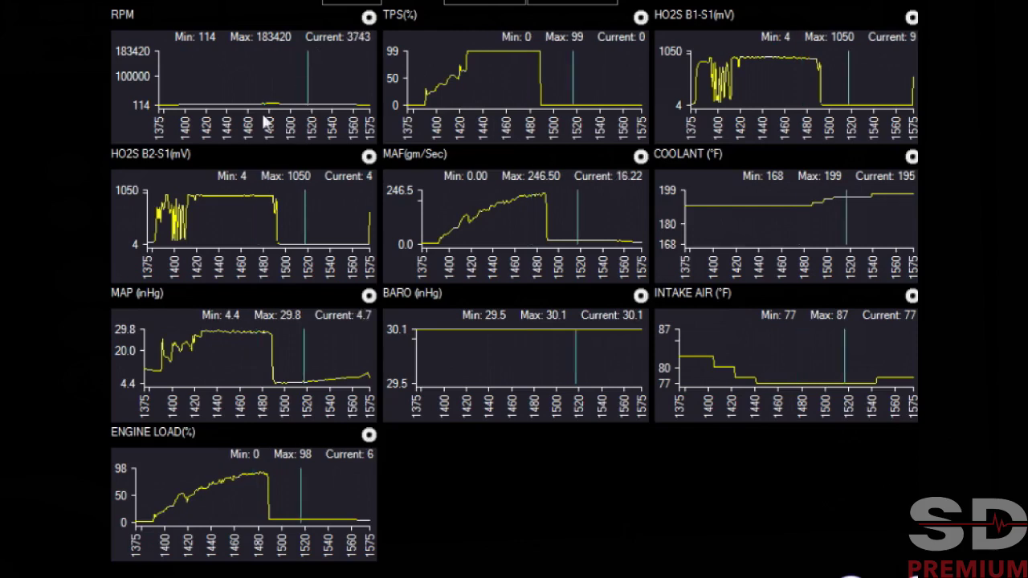
{"action": "left_click_drag", "start_coordinate": [305, 201], "coordinate": [256, 199]}
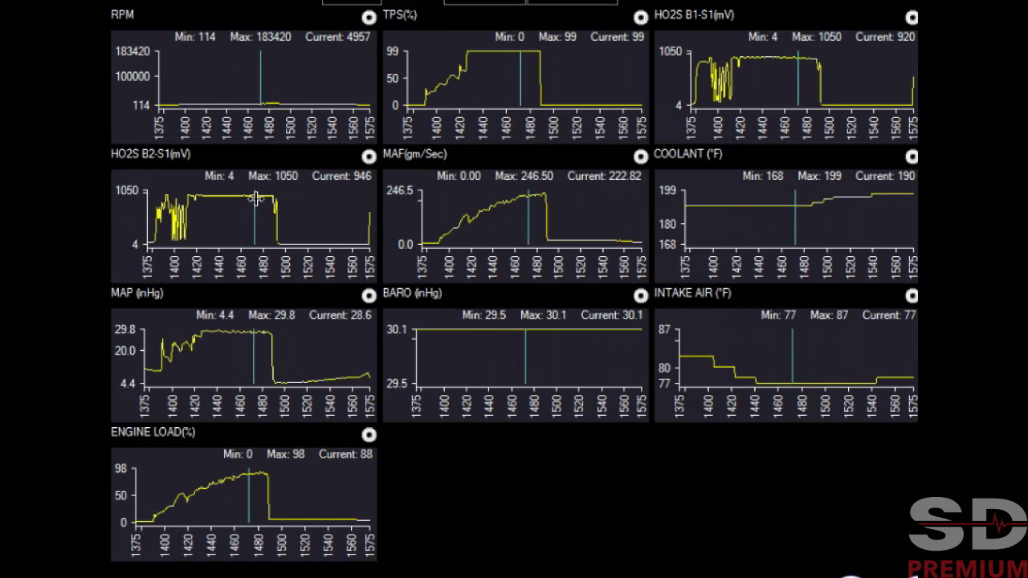
{"action": "mouse_move", "coordinate": [255, 199]}
{"action": "left_mouse_down"}
{"action": "mouse_move", "coordinate": [239, 204]}
{"action": "mouse_move", "coordinate": [262, 205]}
{"action": "left_mouse_up"}
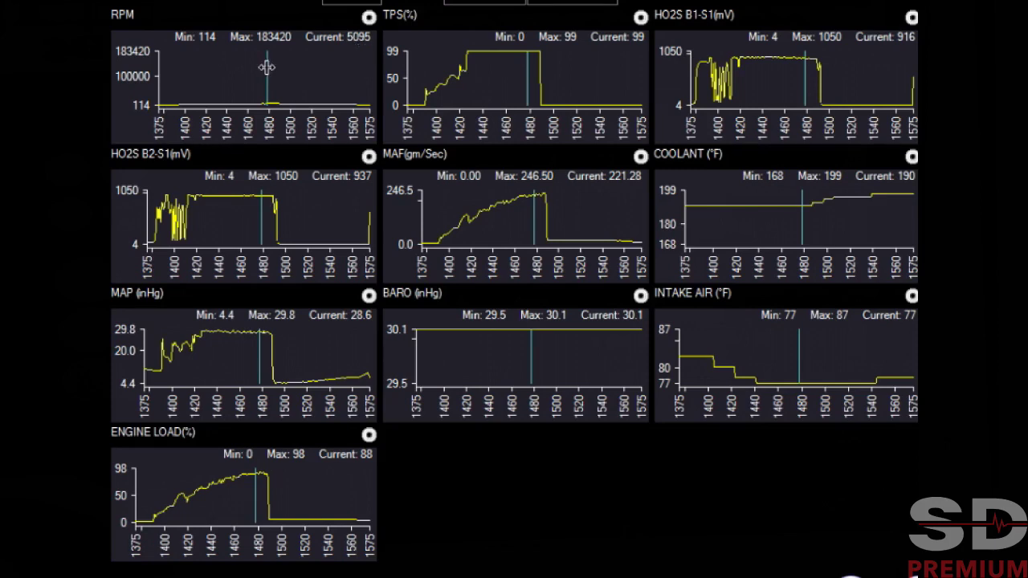
{"action": "left_click_drag", "start_coordinate": [268, 66], "coordinate": [213, 67]}
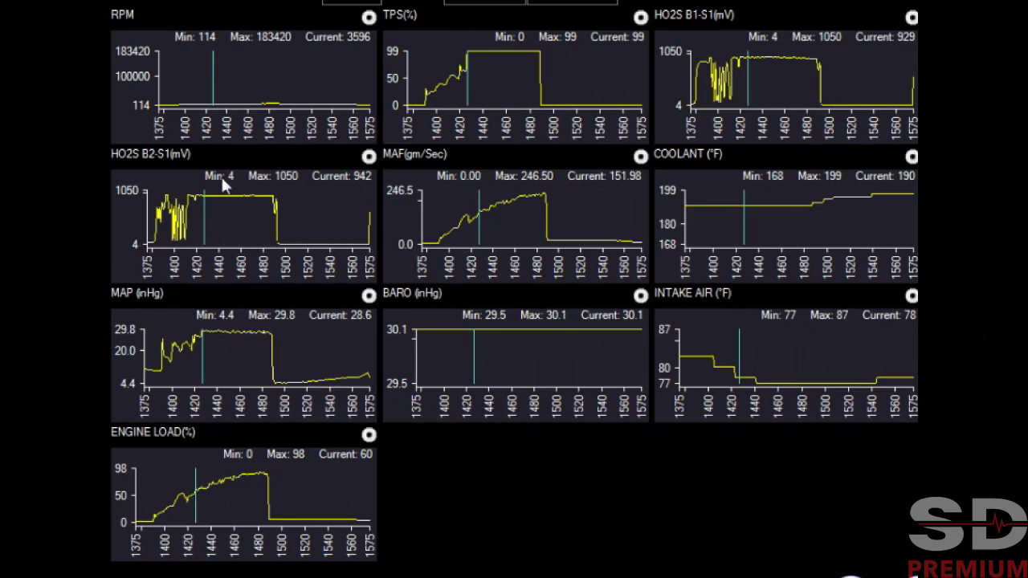
{"action": "left_click_drag", "start_coordinate": [203, 207], "coordinate": [206, 207]}
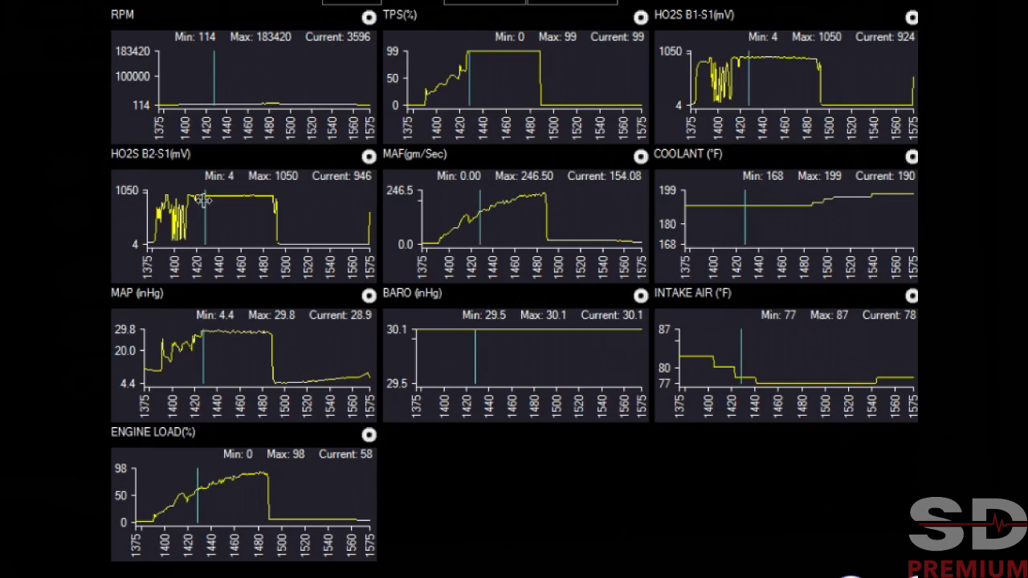
{"action": "left_click_drag", "start_coordinate": [202, 199], "coordinate": [270, 207]}
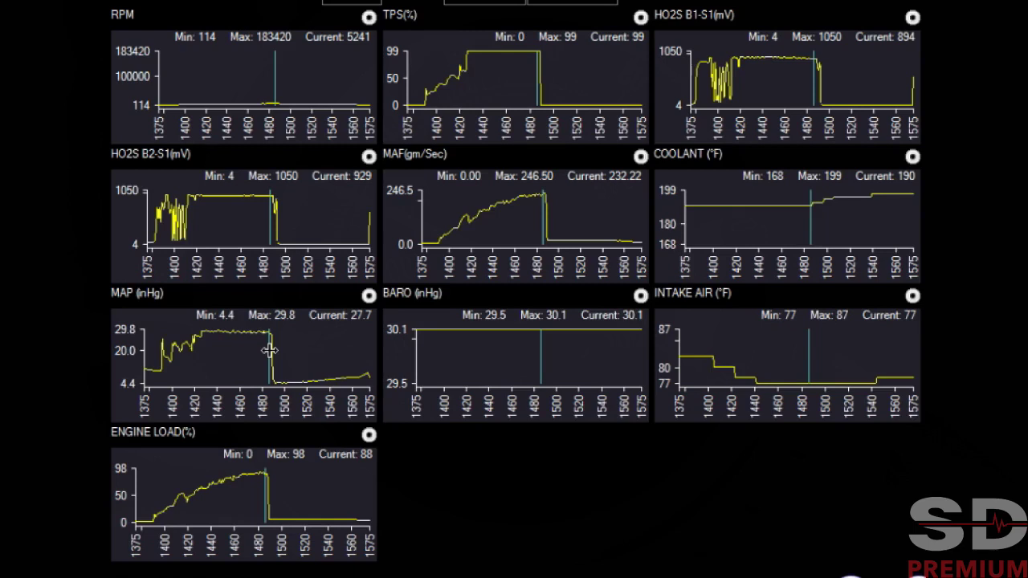
Examine MAP readings along the last part of the full-throttle pull, then follow the MAF trace past the throttle release.
{"action": "left_click_drag", "start_coordinate": [269, 350], "coordinate": [242, 354]}
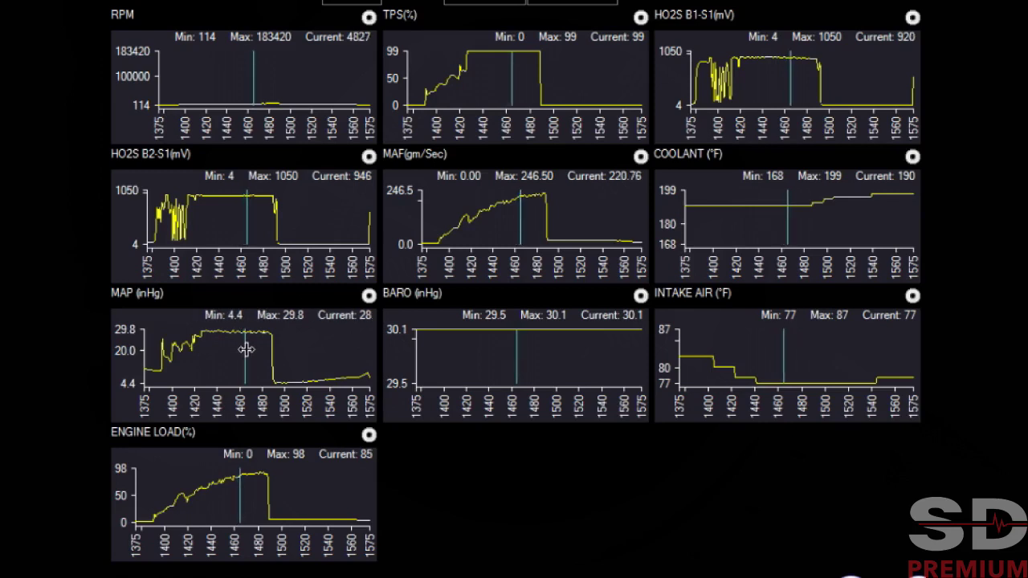
{"action": "left_click_drag", "start_coordinate": [243, 350], "coordinate": [252, 350]}
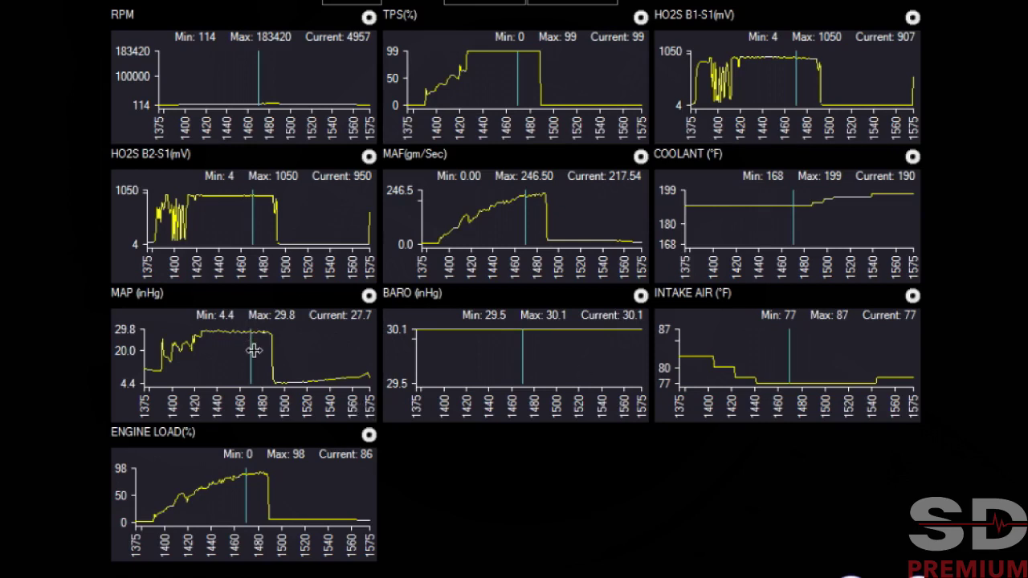
{"action": "left_click_drag", "start_coordinate": [249, 345], "coordinate": [265, 345]}
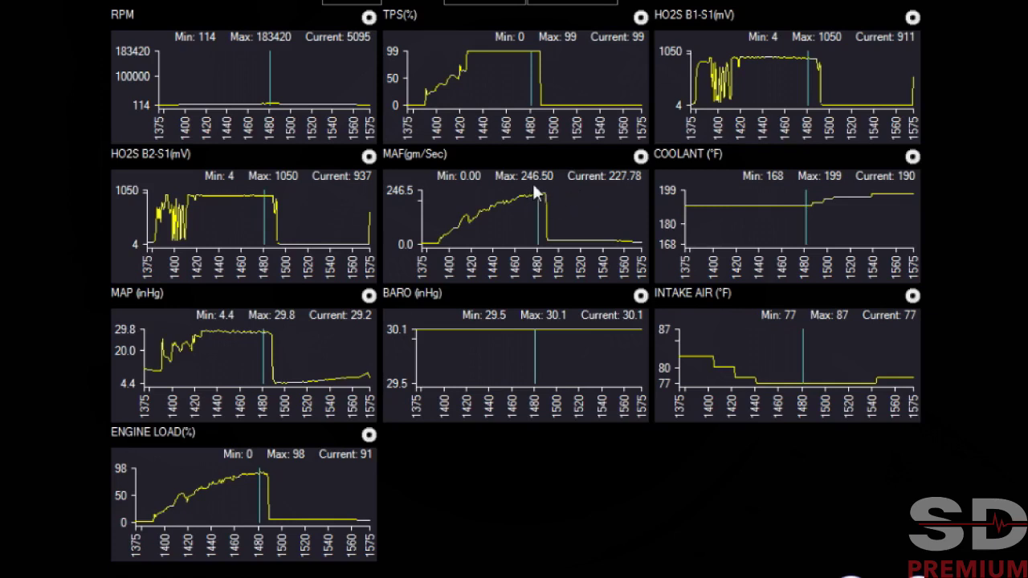
{"action": "left_click_drag", "start_coordinate": [537, 206], "coordinate": [547, 207]}
{"action": "mouse_move", "coordinate": [547, 207]}
{"action": "left_mouse_down"}
{"action": "mouse_move", "coordinate": [535, 206]}
{"action": "mouse_move", "coordinate": [624, 205]}
{"action": "mouse_move", "coordinate": [537, 211]}
{"action": "mouse_move", "coordinate": [555, 208]}
{"action": "left_mouse_up"}
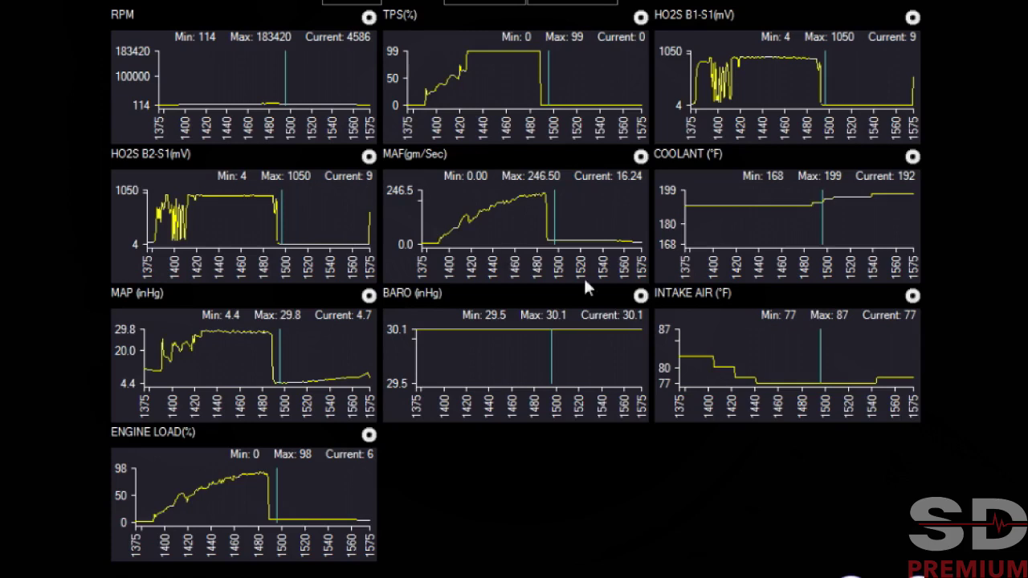
Place the cursor at the MAF peak of the first full-throttle pull and show frames 1074 to 1174 around it.
{"action": "left_click", "coordinate": [853, 577]}
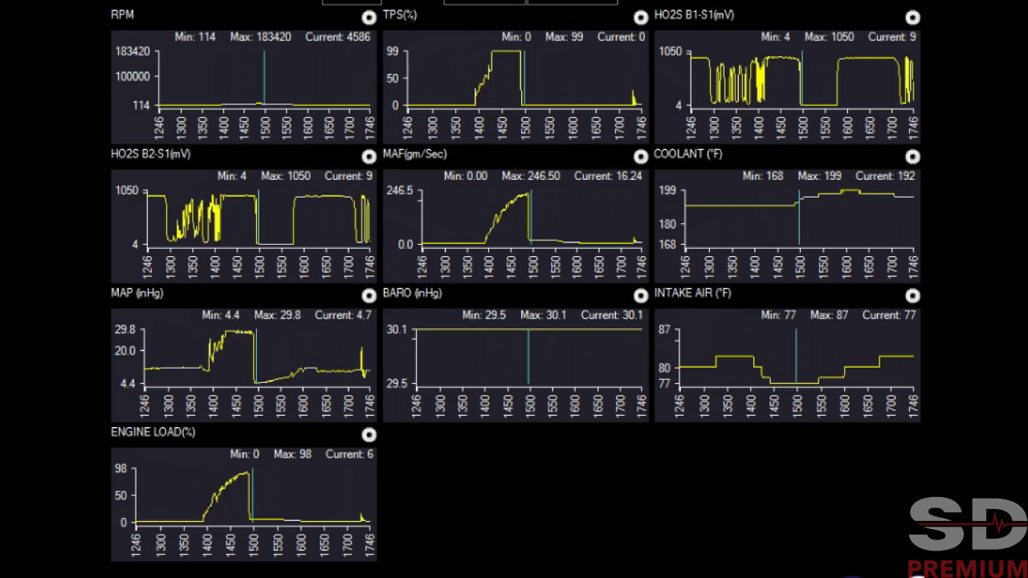
{"action": "left_click", "coordinate": [852, 577]}
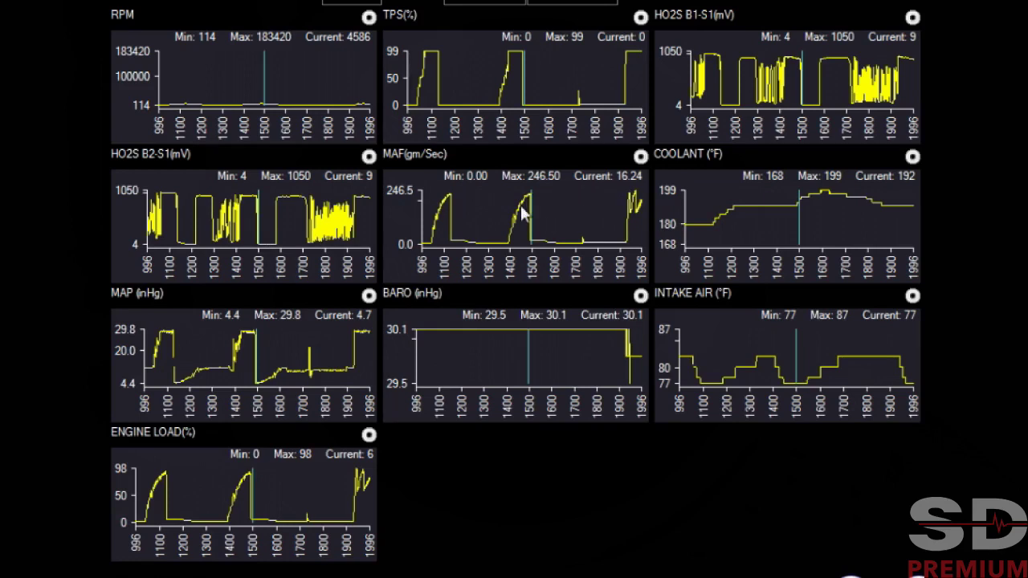
{"action": "left_click_drag", "start_coordinate": [529, 207], "coordinate": [451, 207]}
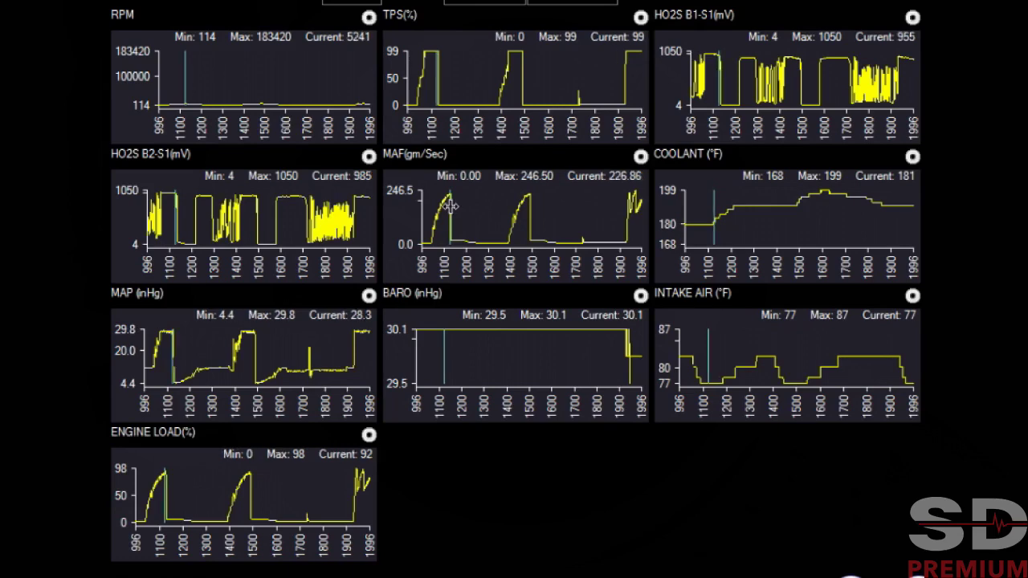
{"action": "scroll", "coordinate": [524, 304], "scroll_direction": "up", "scroll_amount": 3}
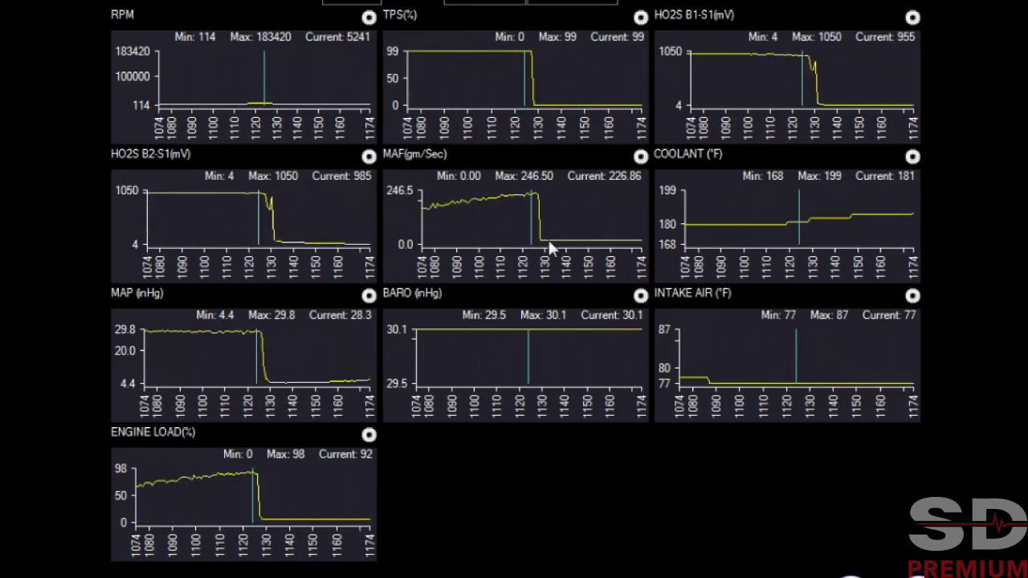
Place the cursor at the MAF peak of the third full-throttle pull and show frames 1866 to 2066 around it.
{"action": "left_click_drag", "start_coordinate": [533, 226], "coordinate": [533, 223]}
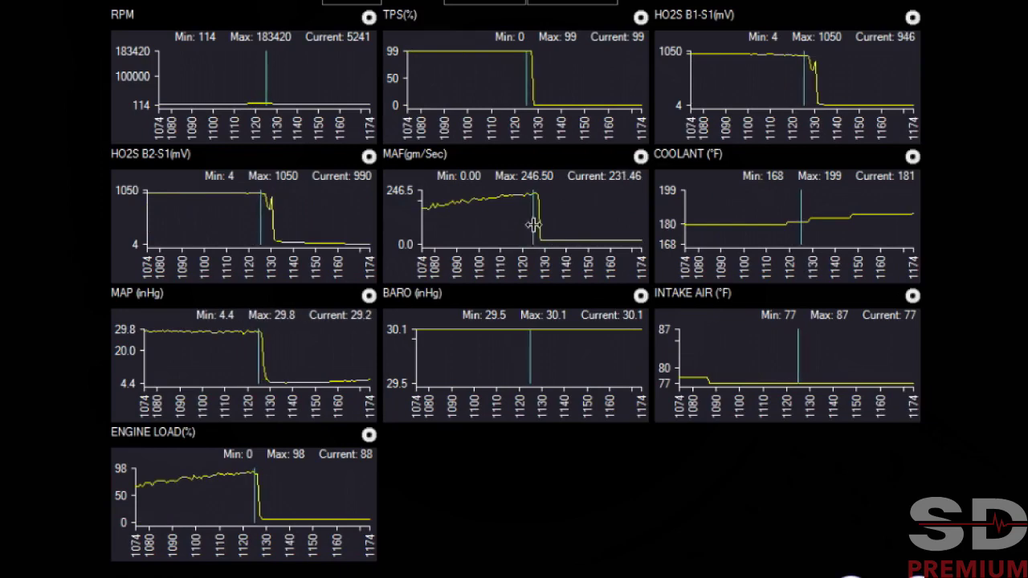
{"action": "scroll", "coordinate": [514, 289], "scroll_direction": "down", "scroll_amount": 1}
{"action": "scroll", "coordinate": [633, 374], "scroll_direction": "down", "scroll_amount": 4}
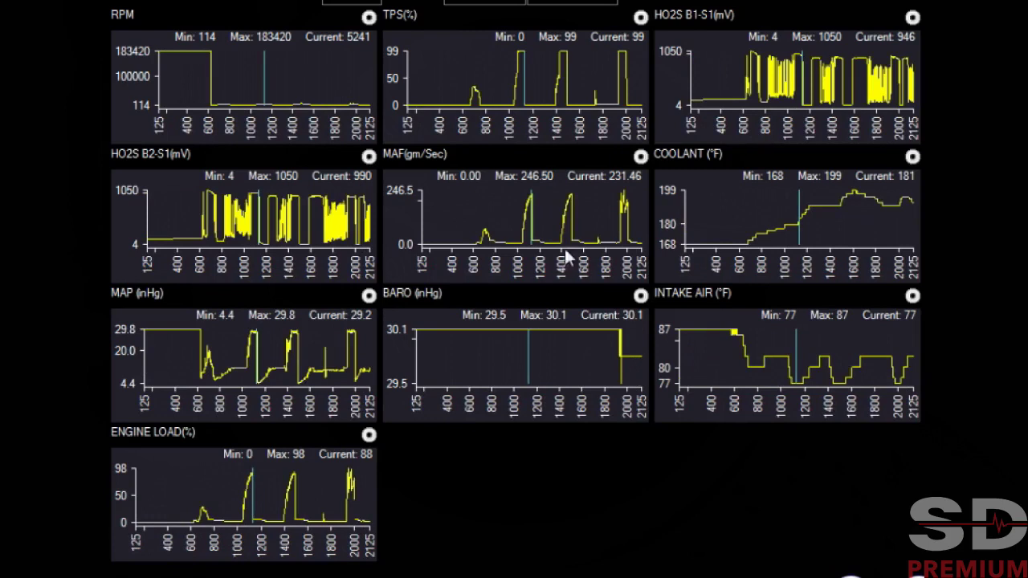
{"action": "left_click_drag", "start_coordinate": [532, 226], "coordinate": [626, 230]}
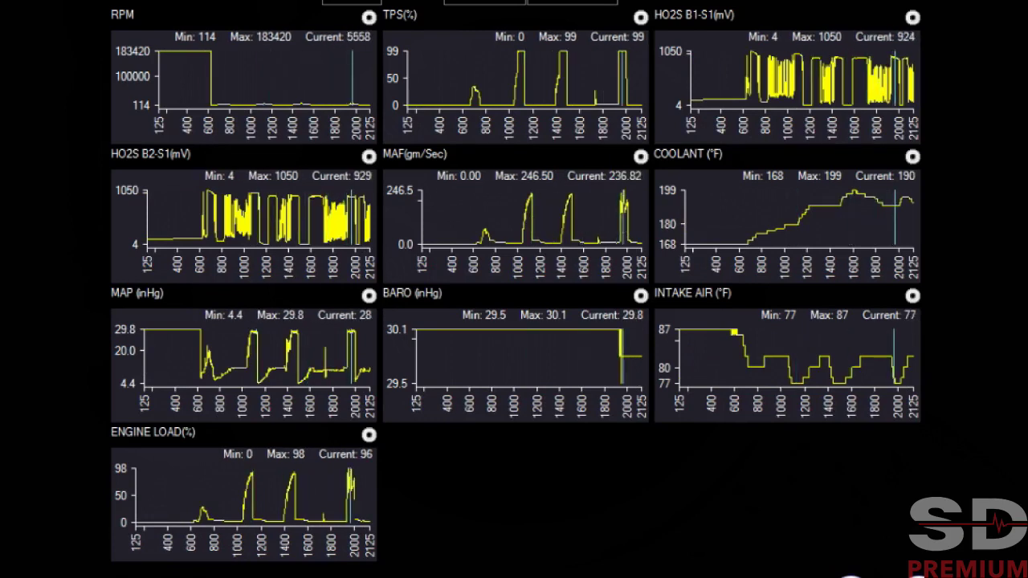
{"action": "scroll", "coordinate": [514, 289], "scroll_direction": "up", "scroll_amount": 1}
{"action": "scroll", "coordinate": [514, 289], "scroll_direction": "up", "scroll_amount": 1}
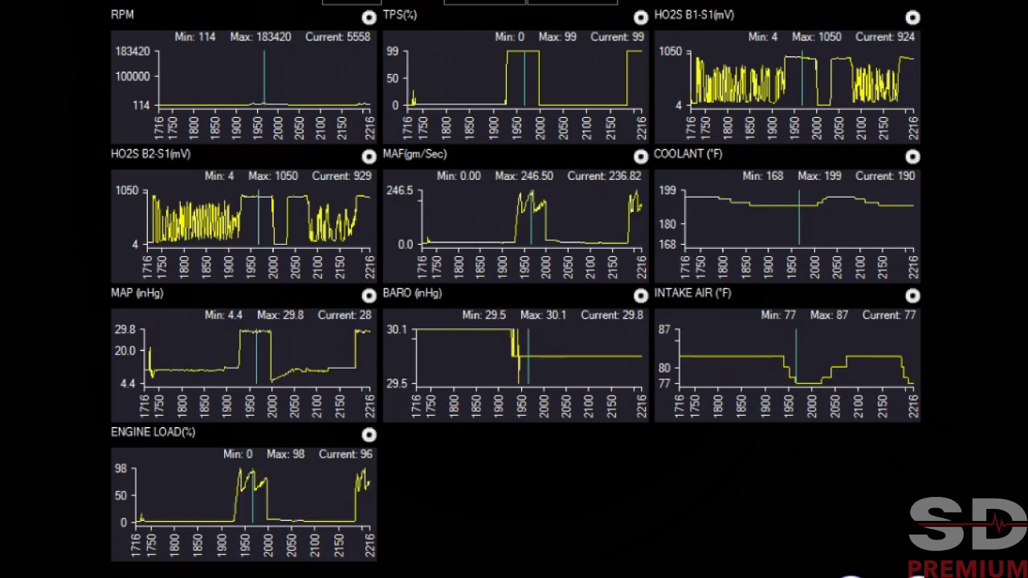
{"action": "scroll", "coordinate": [514, 289], "scroll_direction": "up", "scroll_amount": 1}
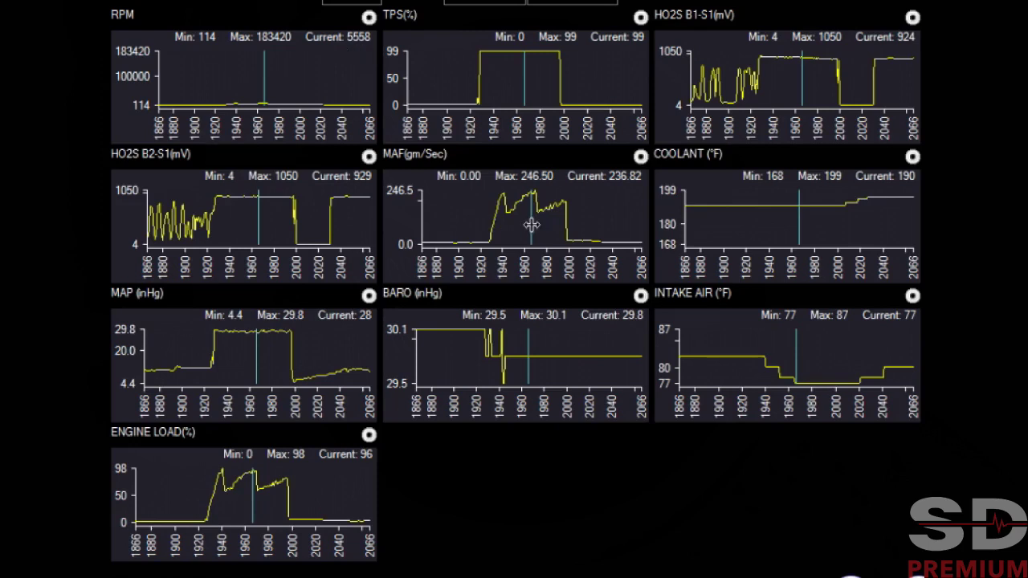
{"action": "left_click_drag", "start_coordinate": [531, 225], "coordinate": [535, 225]}
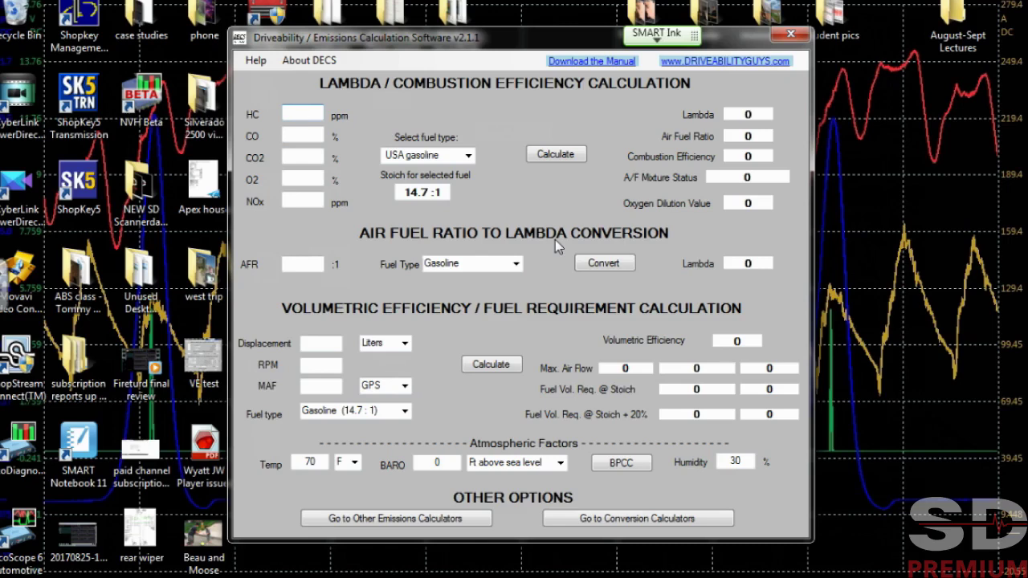
Switch to the Driveability / Emissions Calculation Software and enter 5.7 liters displacement, 5558 RPM and 246.50 GPS MAF for volumetric efficiency.
{"action": "left_click", "coordinate": [324, 347]}
{"action": "type", "text": "5.7"}
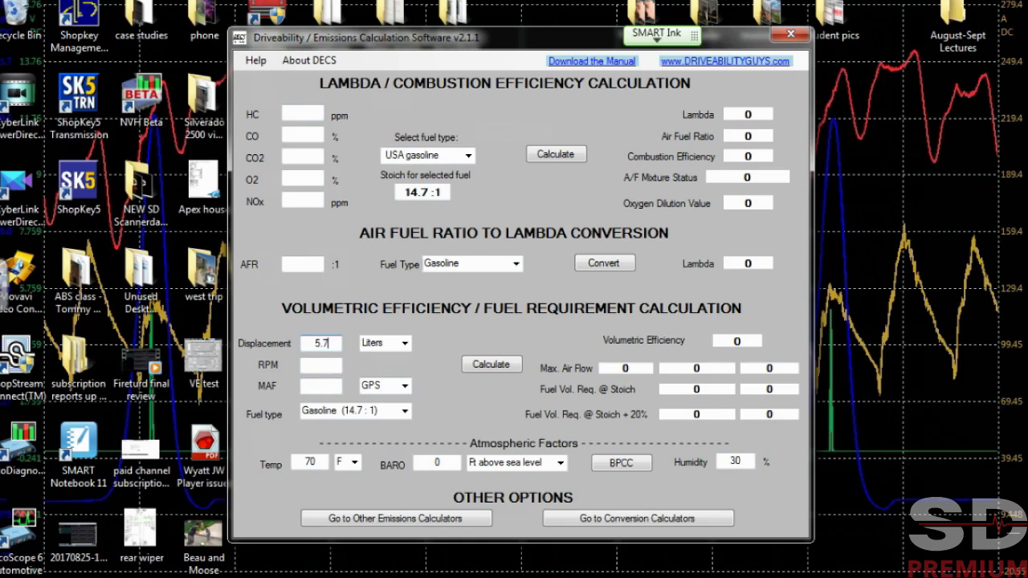
{"action": "left_click", "coordinate": [324, 366]}
{"action": "type", "text": "5558"}
{"action": "left_click", "coordinate": [330, 386]}
{"action": "type", "text": "246"}
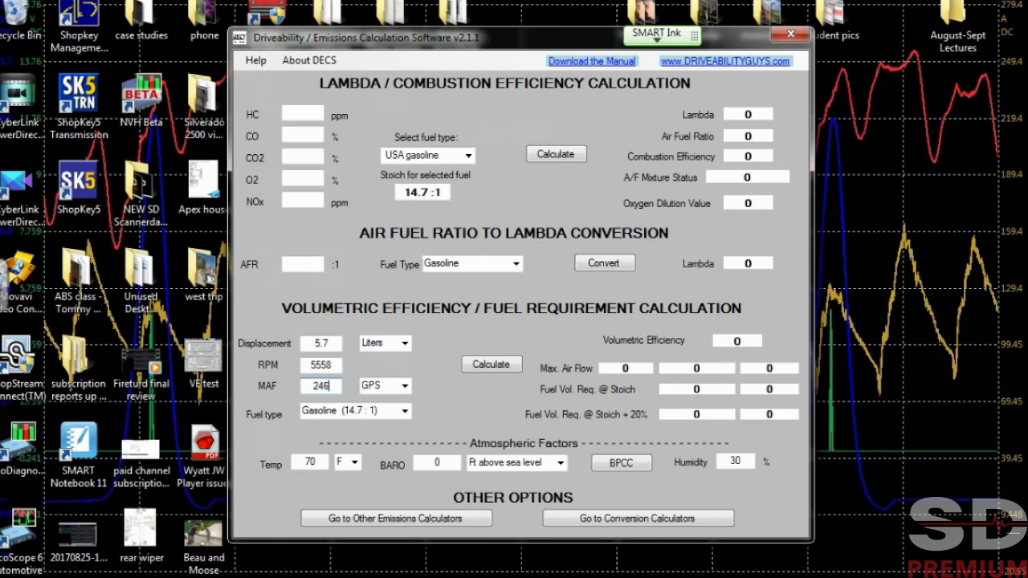
{"action": "type", "text": ".50"}
Set the temperature to 77 °F and the barometric value to 29.8, and calculate the volumetric efficiency.
{"action": "left_click", "coordinate": [325, 462]}
{"action": "key", "text": "BackSpace"}
{"action": "key", "text": "BackSpace"}
{"action": "type", "text": "70"}
{"action": "key", "text": "BackSpace"}
{"action": "type", "text": "7"}
{"action": "left_click", "coordinate": [454, 462]}
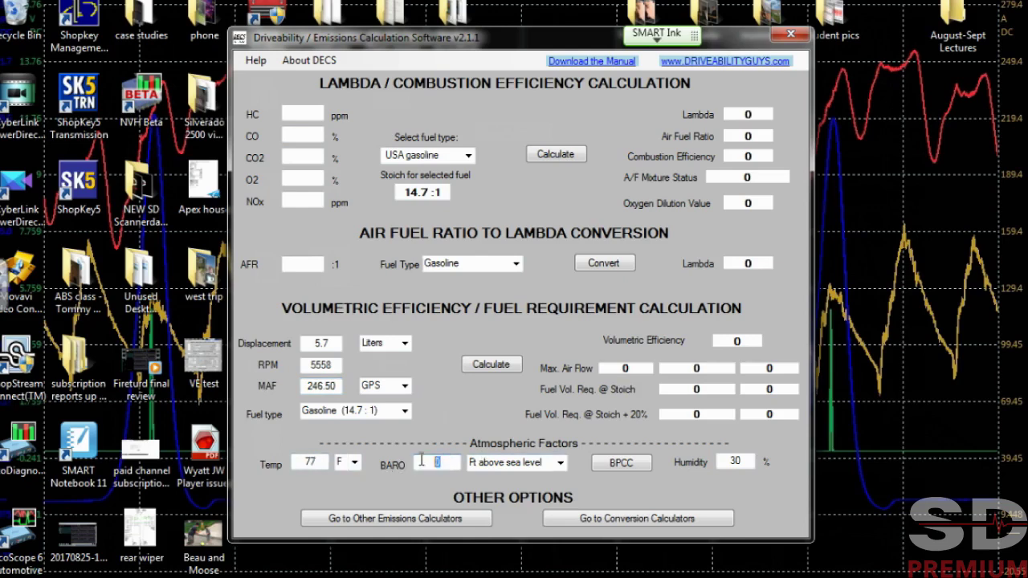
{"action": "type", "text": "29.8"}
{"action": "left_click", "coordinate": [482, 371]}
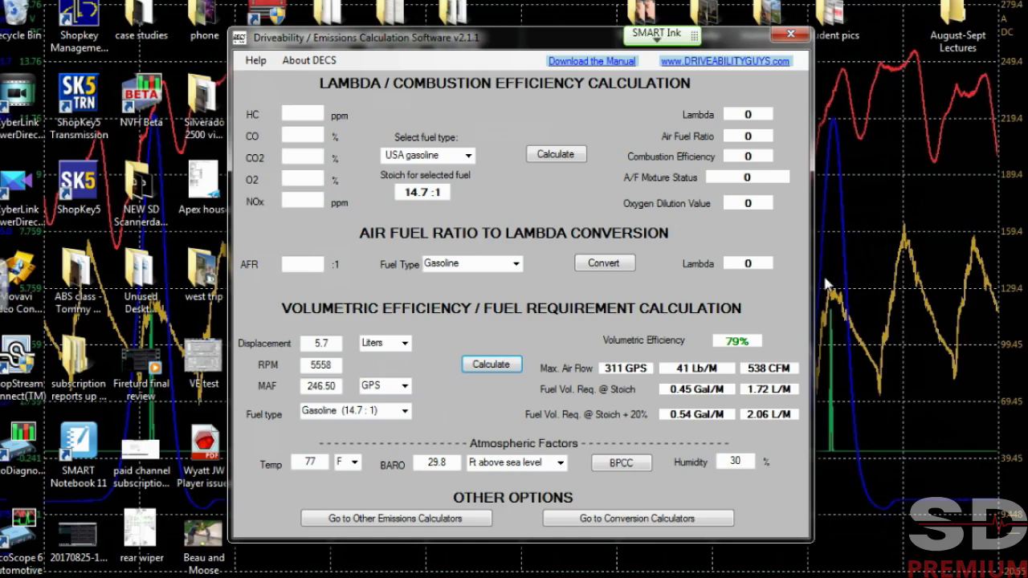
Set the humidity to 70% and recalculate the volumetric efficiency.
{"action": "double_click", "coordinate": [735, 461]}
{"action": "type", "text": "75"}
{"action": "key", "text": "BackSpace"}
{"action": "type", "text": "0"}
{"action": "left_click", "coordinate": [490, 371]}
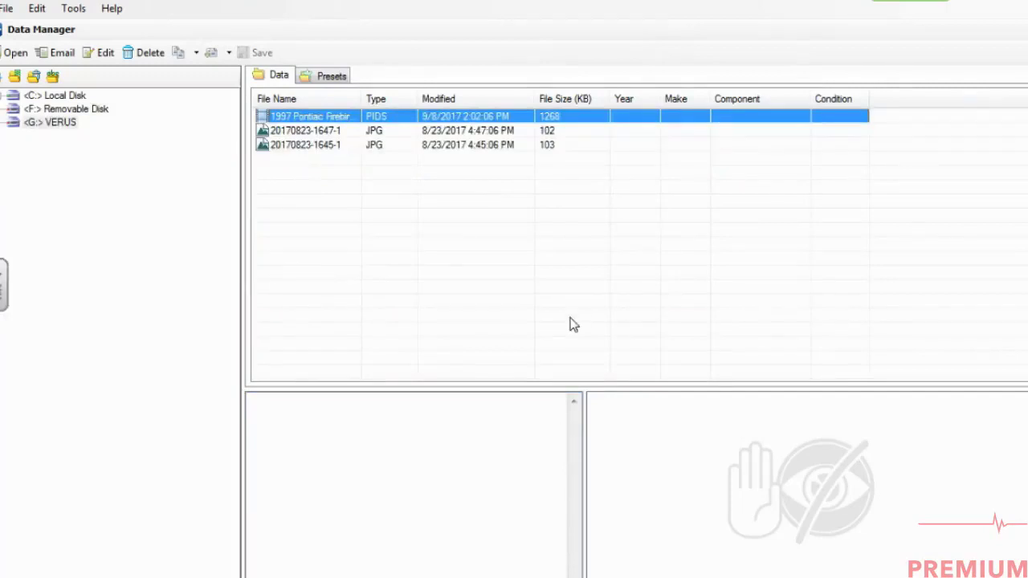
Switch to the scan tool's Data Manager and open the 1997 Pontiac Firebird PIDS recording.
{"action": "double_click", "coordinate": [441, 116]}
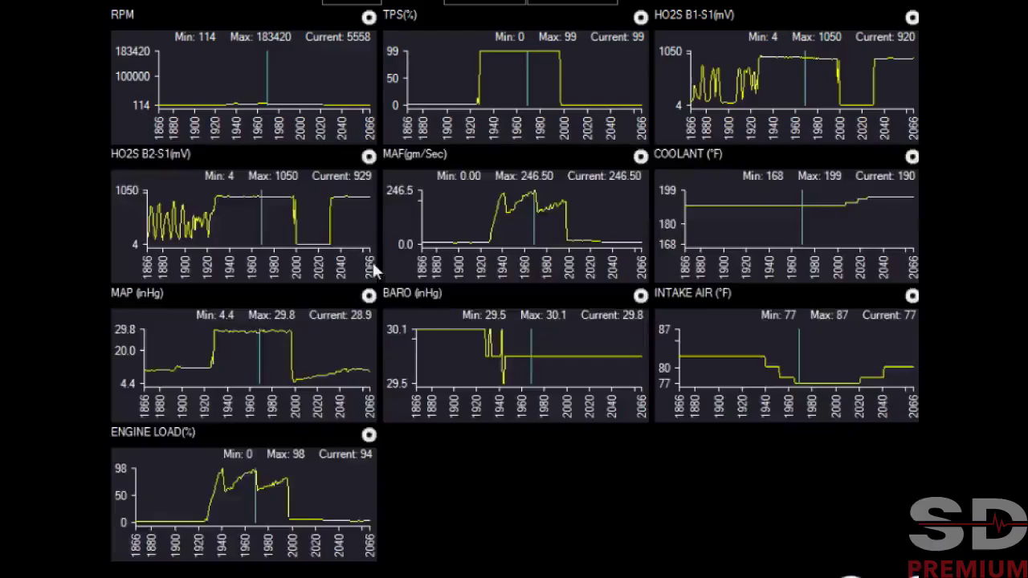